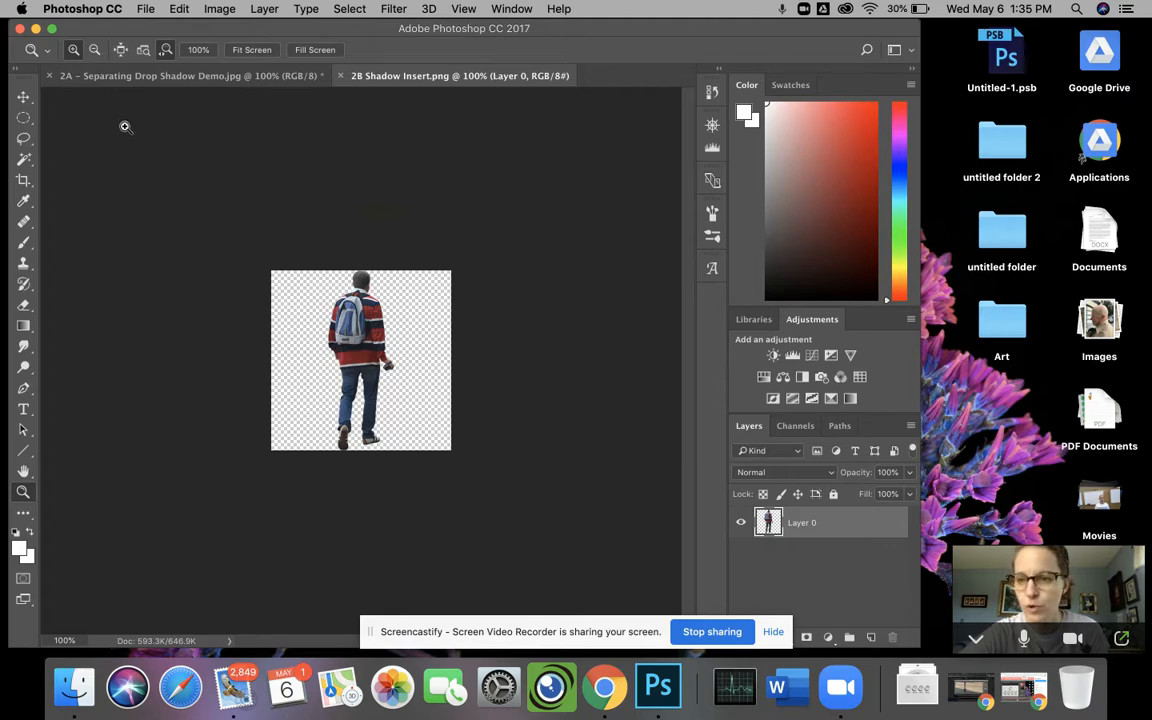
Step: Bring the backpacker cutout from 2B Shadow Insert.png into the street photo, standing on the sunlit cobblestones before the brick building
{"action": "left_click", "coordinate": [23, 97]}
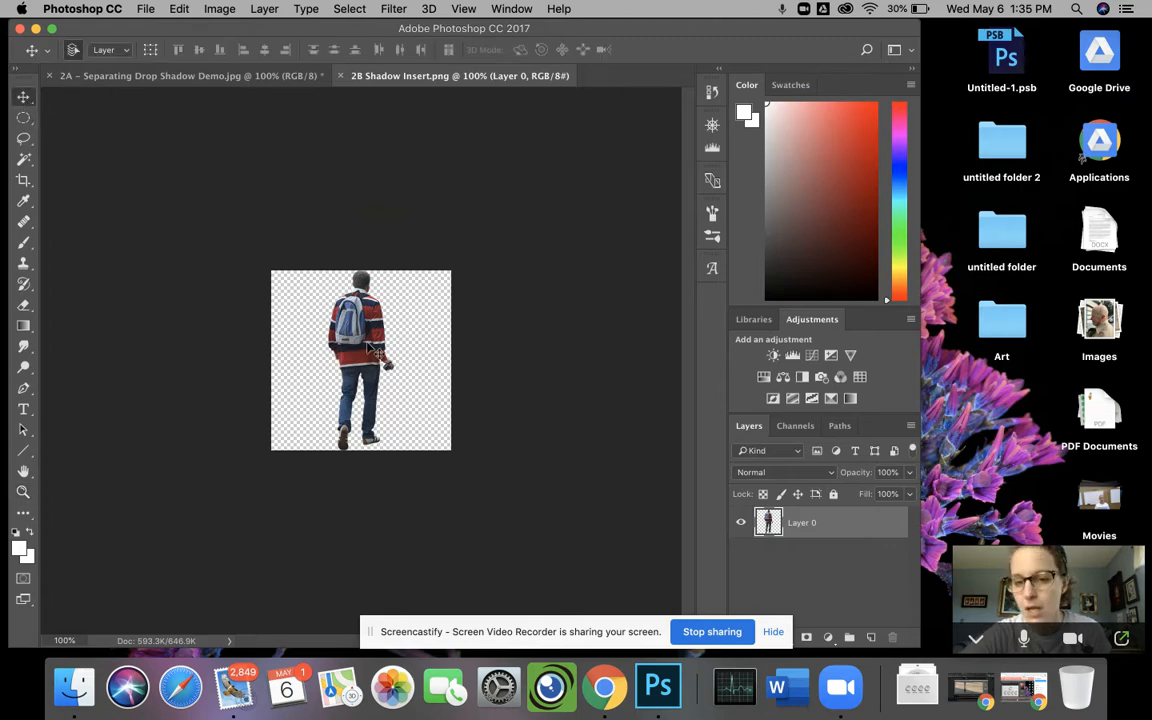
{"action": "left_click_drag", "start_coordinate": [373, 350], "coordinate": [245, 77]}
{"action": "left_click_drag", "start_coordinate": [221, 218], "coordinate": [445, 396]}
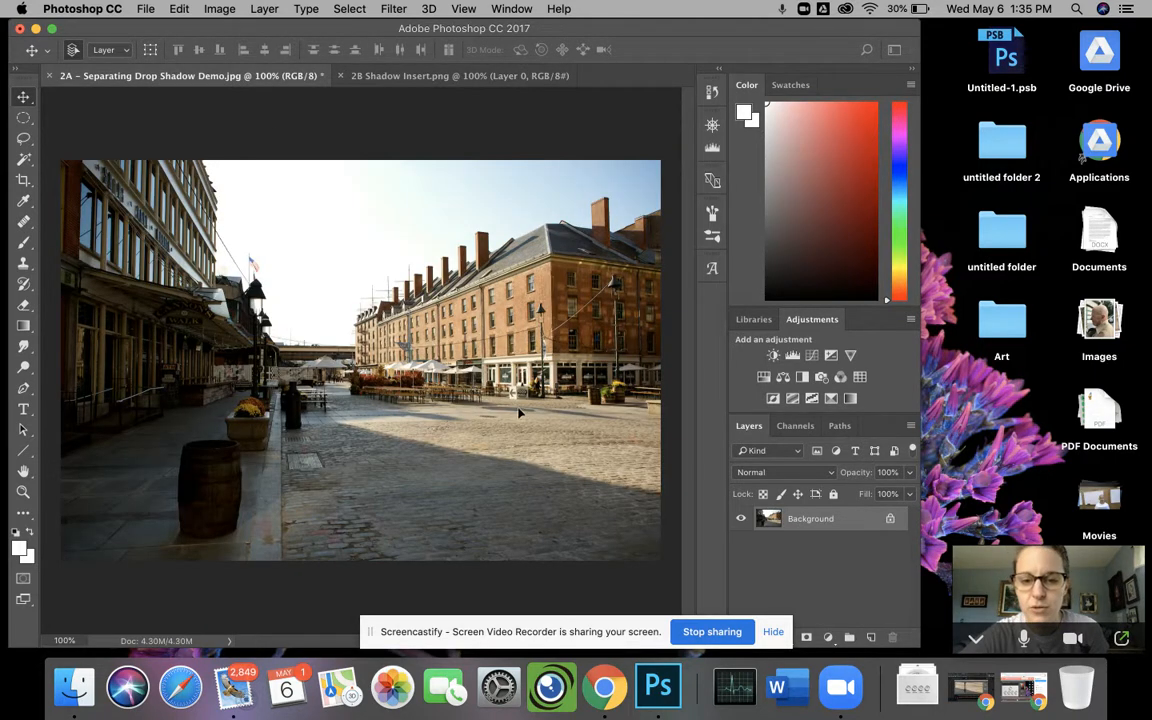
{"action": "left_click_drag", "start_coordinate": [514, 408], "coordinate": [565, 349]}
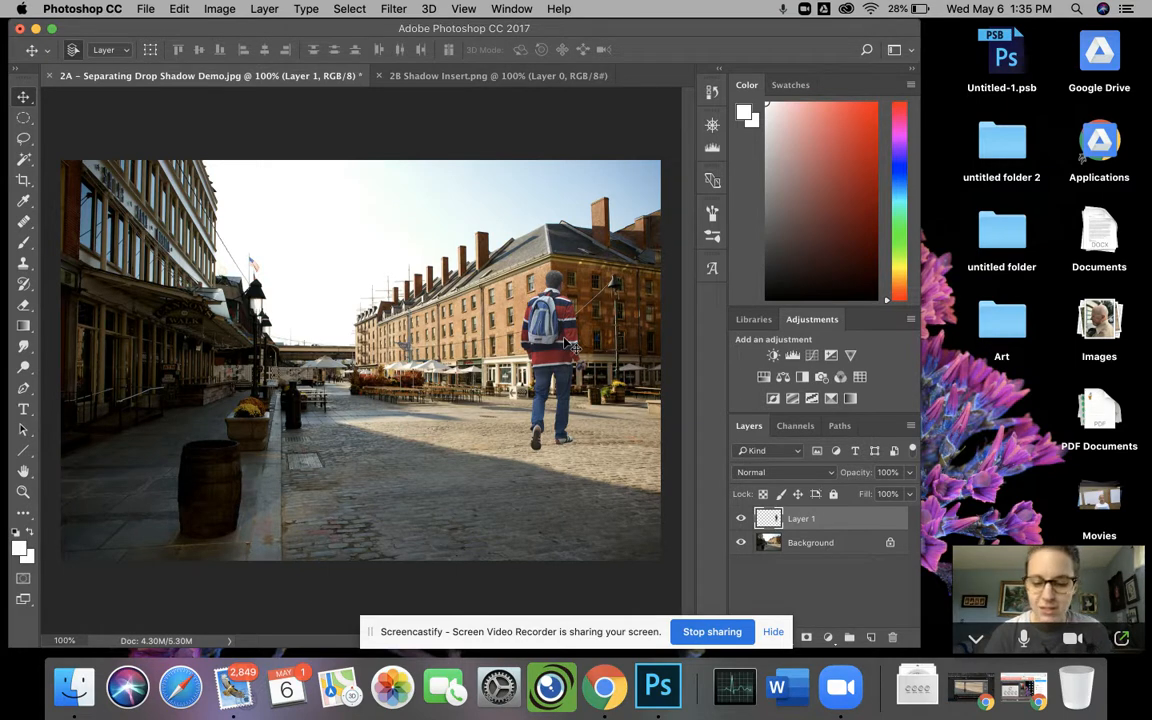
Step: Scale the man down to about 43% with Free Transform, keeping his feet on the sunlit cobblestones
{"action": "key", "text": "super+t"}
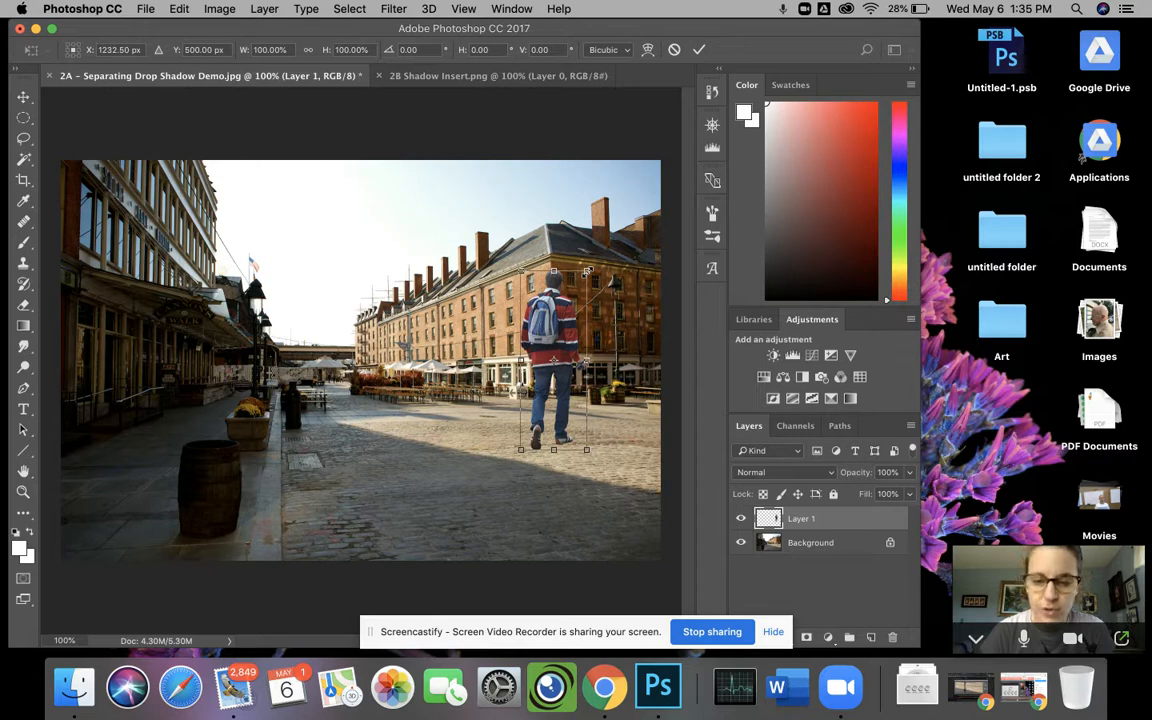
{"action": "left_click_drag", "start_coordinate": [588, 271], "coordinate": [535, 370]}
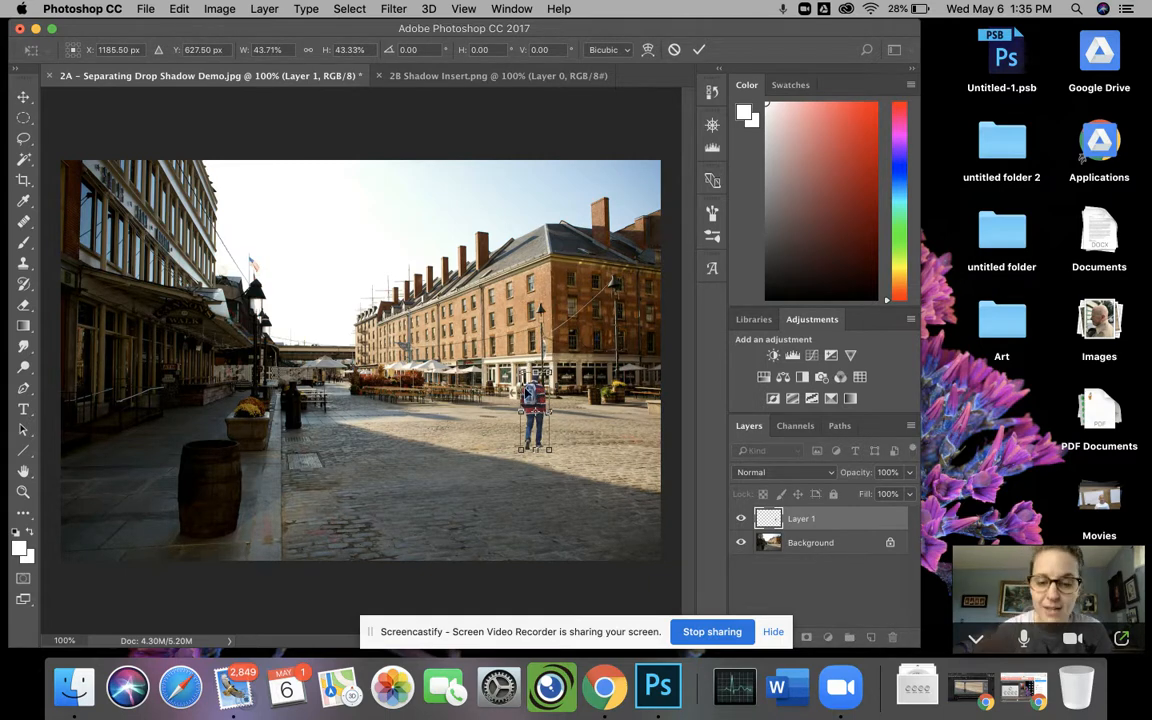
{"action": "key", "text": "Return"}
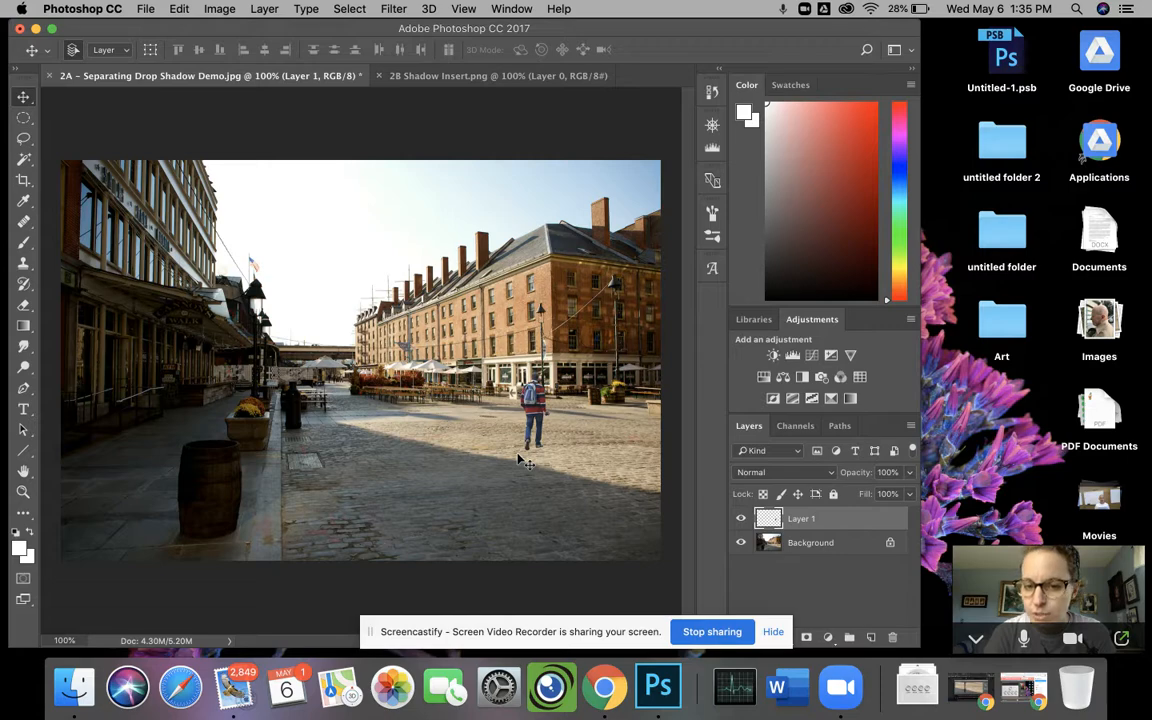
Step: Add a Drop Shadow layer style to the man's layer
{"action": "key", "text": "z"}
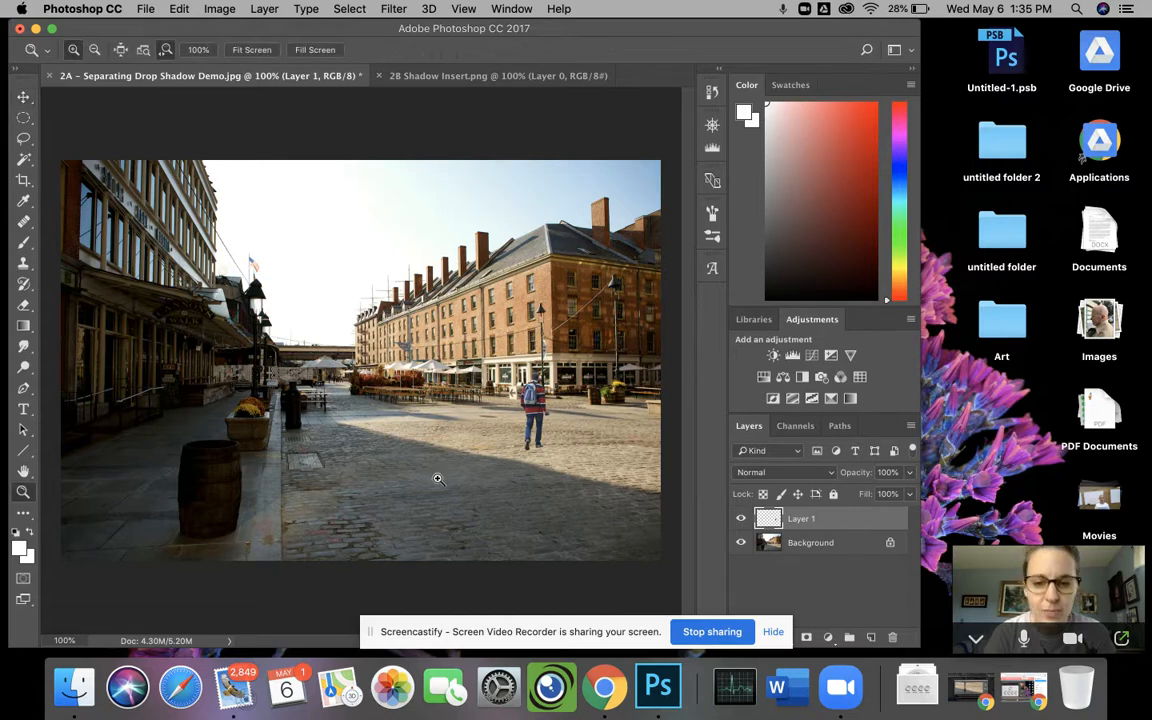
{"action": "left_click", "coordinate": [515, 456]}
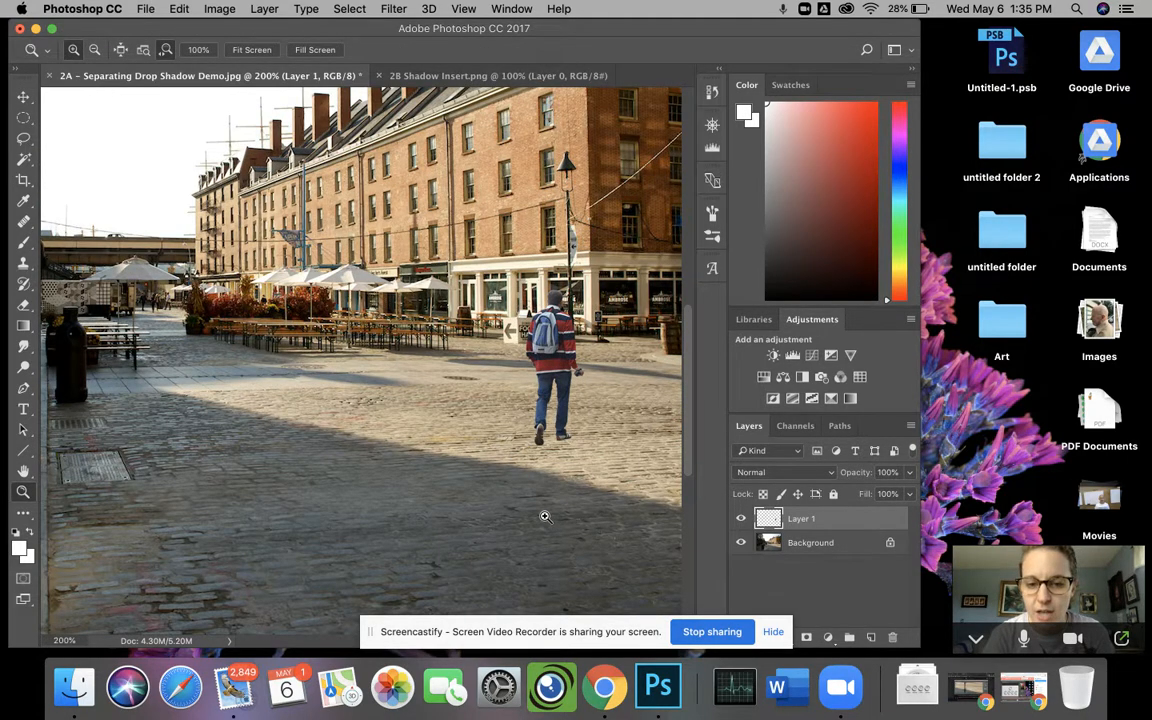
{"action": "scroll", "coordinate": [542, 514], "scroll_direction": "right", "scroll_amount": 5}
{"action": "scroll", "coordinate": [542, 514], "scroll_direction": "up", "scroll_amount": 2}
{"action": "scroll", "coordinate": [545, 517], "scroll_direction": "right", "scroll_amount": 3}
{"action": "scroll", "coordinate": [545, 517], "scroll_direction": "down", "scroll_amount": 1}
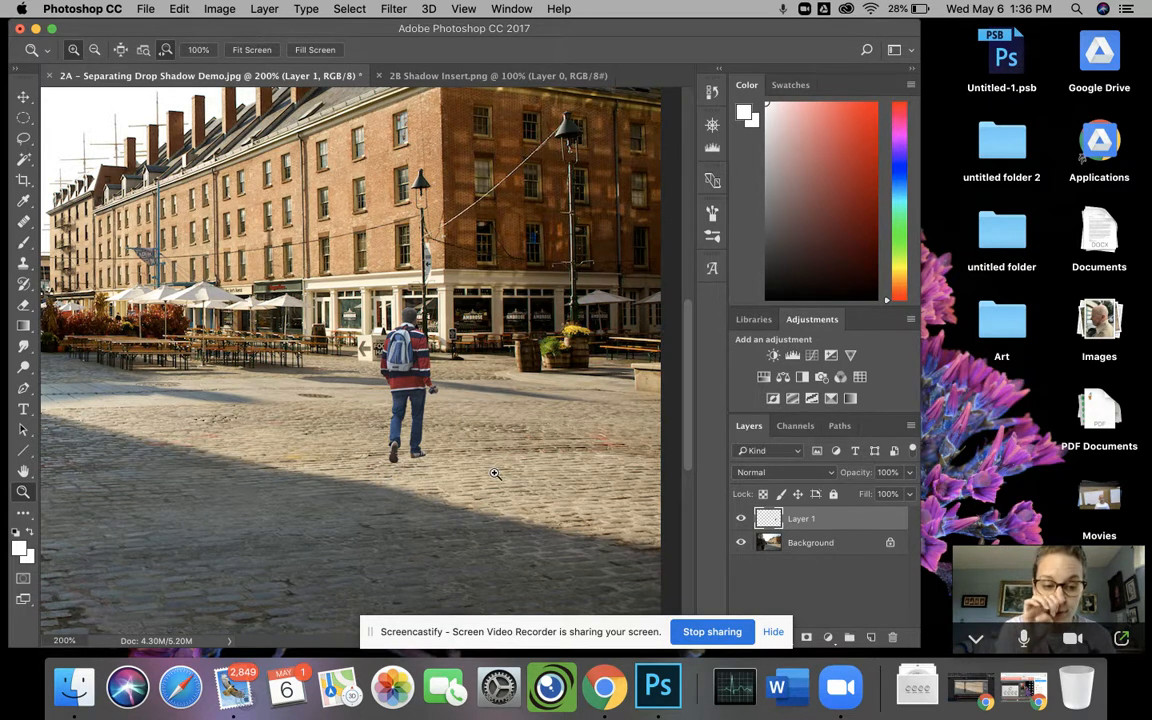
{"action": "right_click", "coordinate": [768, 516]}
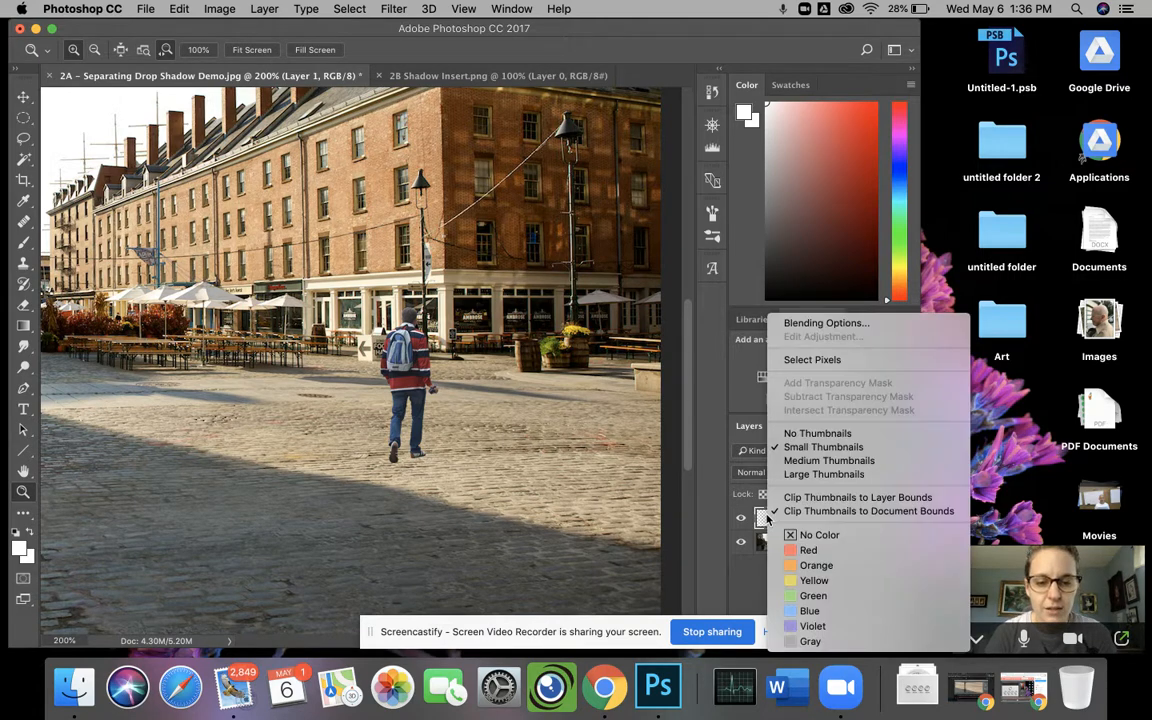
{"action": "left_click", "coordinate": [846, 324]}
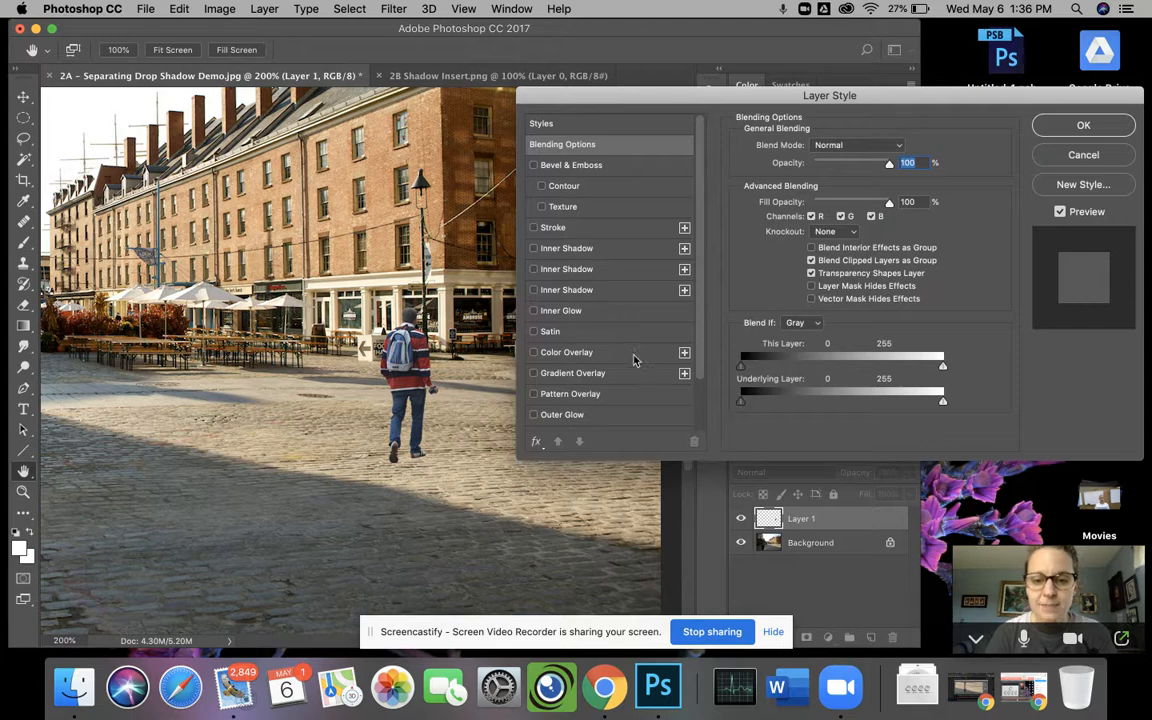
{"action": "scroll", "coordinate": [633, 360], "scroll_direction": "down", "scroll_amount": 3}
{"action": "left_click", "coordinate": [586, 378]}
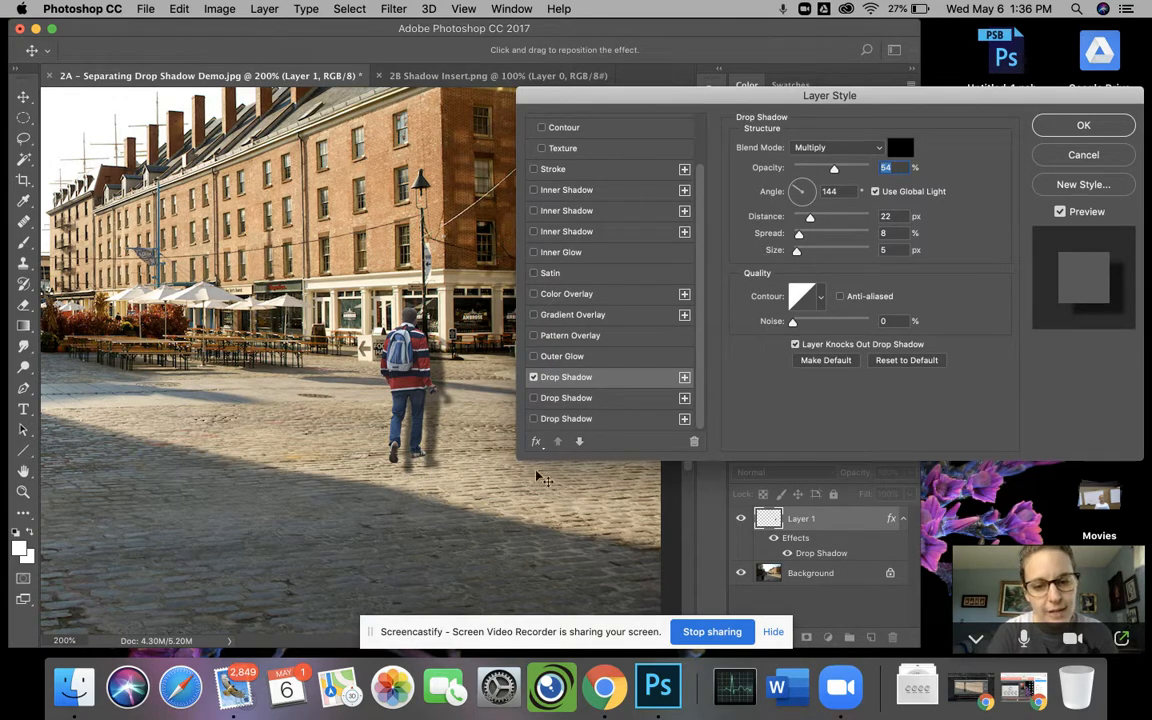
Step: Set the drop shadow's distance to 81 px, opacity to 48% and size to 6 px, and apply the style
{"action": "left_click_drag", "start_coordinate": [810, 217], "coordinate": [846, 219]}
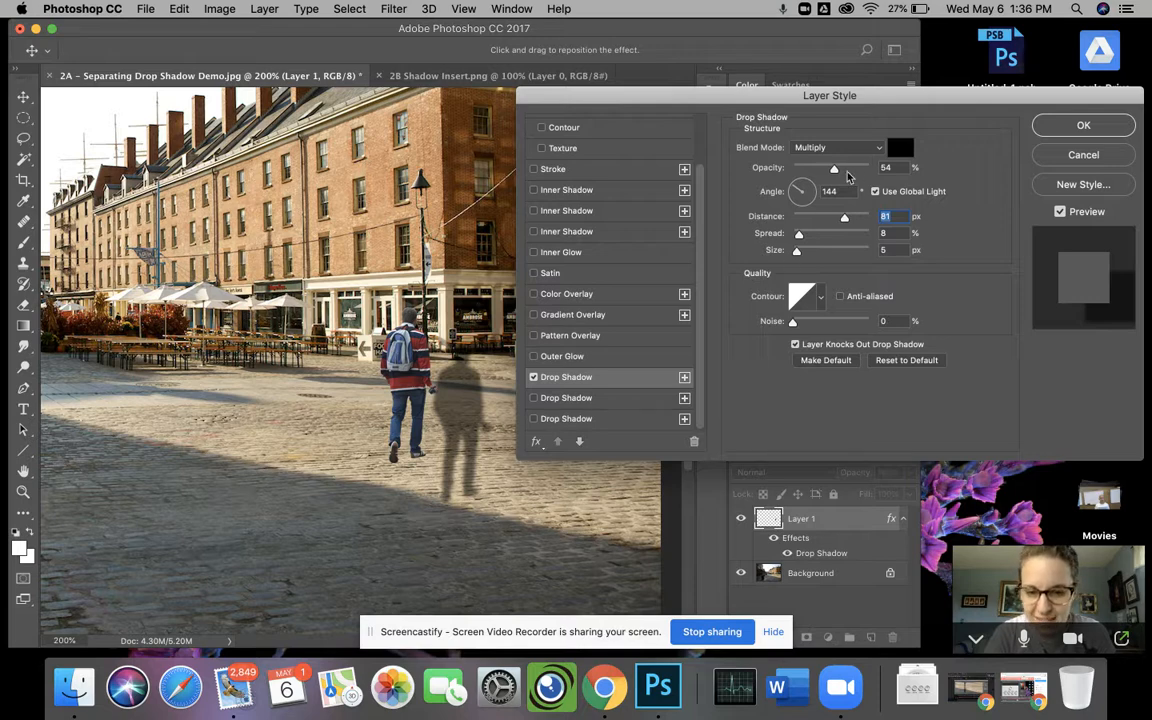
{"action": "mouse_move", "coordinate": [834, 168]}
{"action": "left_mouse_down"}
{"action": "mouse_move", "coordinate": [806, 168]}
{"action": "mouse_move", "coordinate": [827, 171]}
{"action": "left_mouse_up"}
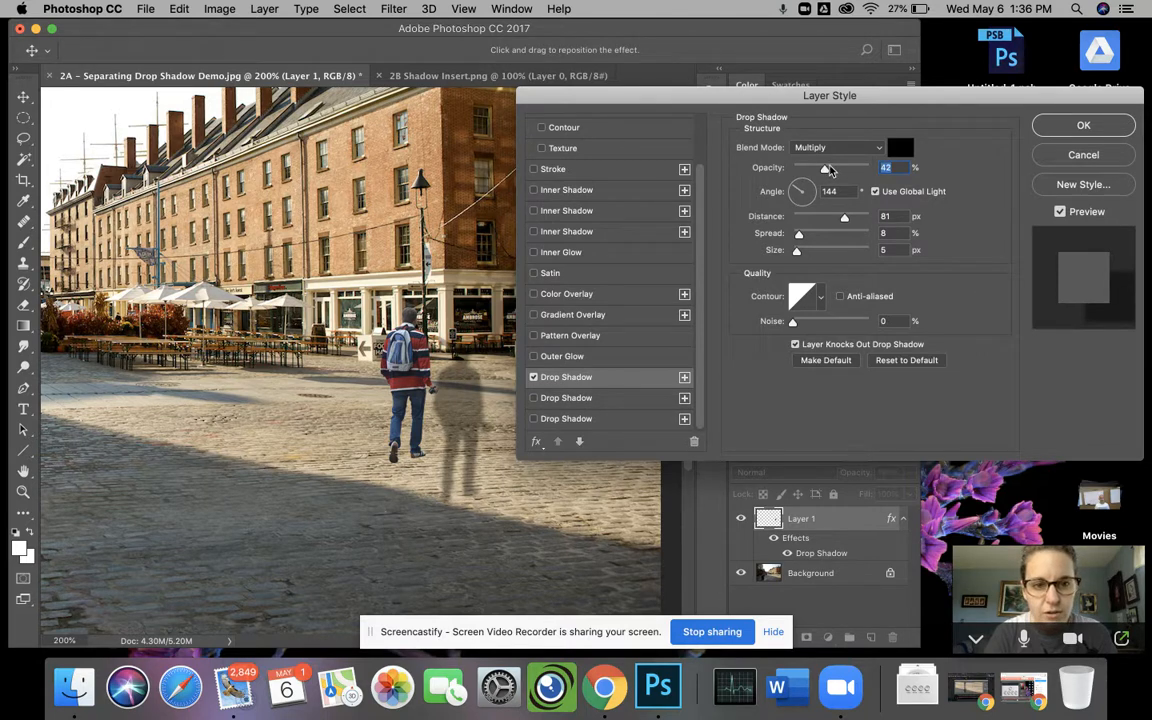
{"action": "left_click_drag", "start_coordinate": [827, 169], "coordinate": [829, 170]}
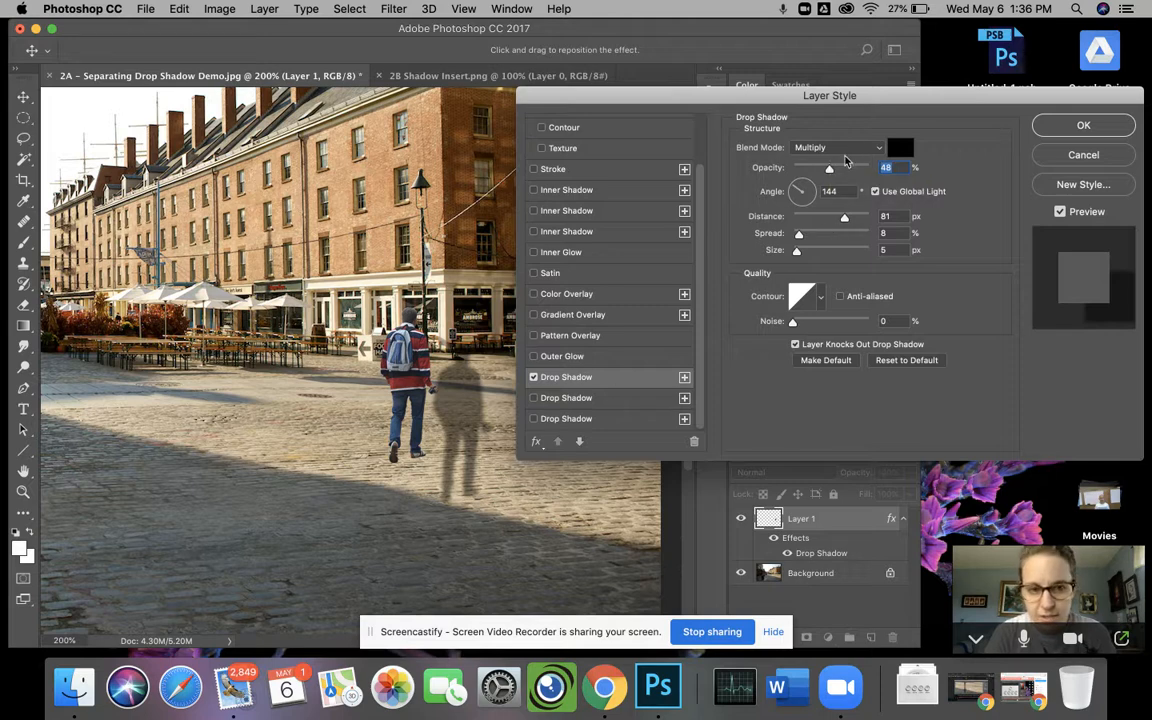
{"action": "left_click_drag", "start_coordinate": [796, 251], "coordinate": [788, 254]}
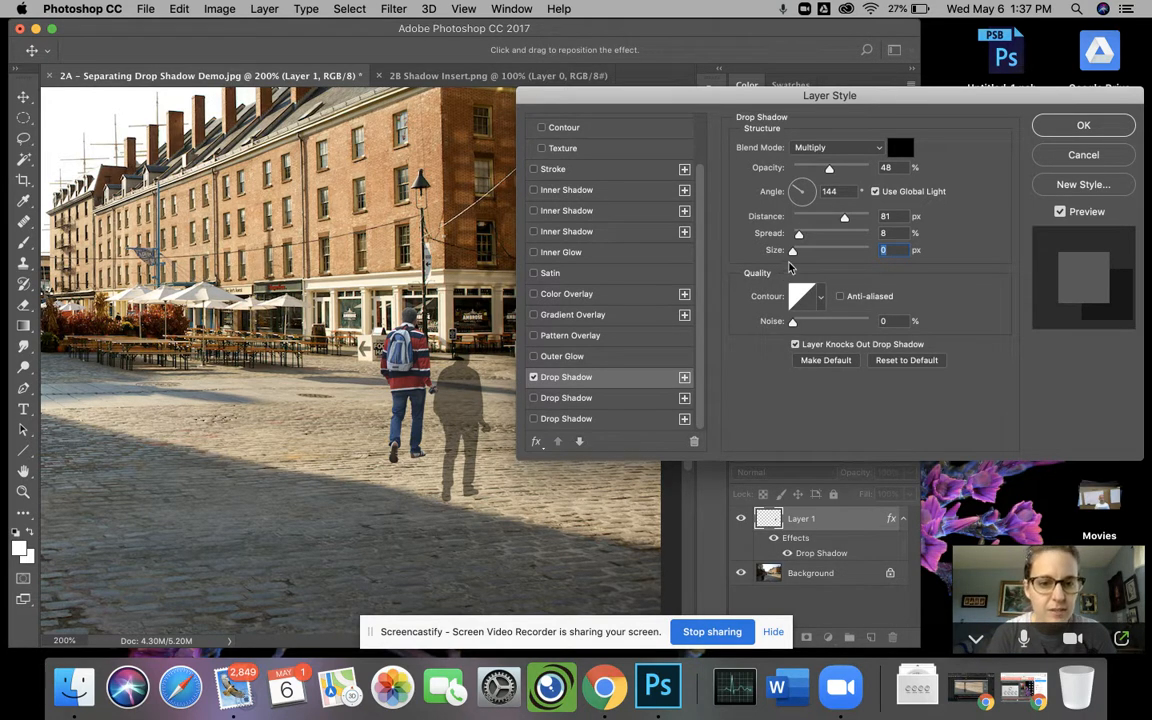
{"action": "left_click_drag", "start_coordinate": [793, 250], "coordinate": [799, 252]}
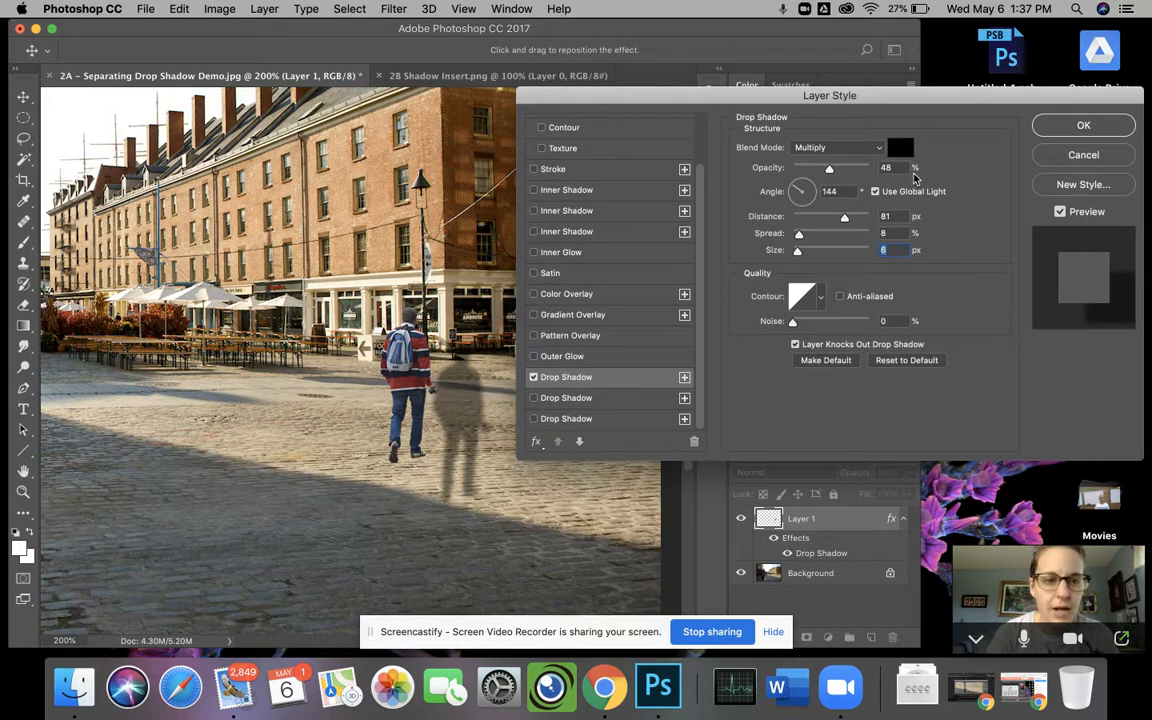
{"action": "left_click", "coordinate": [1076, 126]}
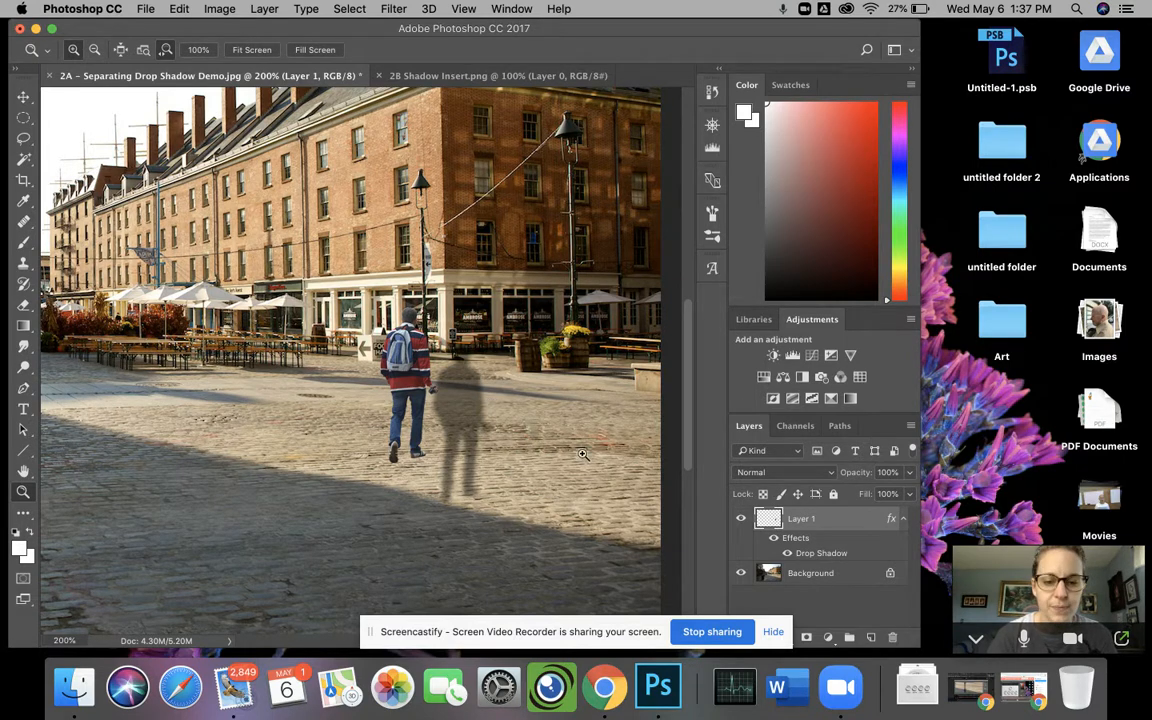
Step: Separate the man's drop shadow effect onto its own layer
{"action": "right_click", "coordinate": [820, 548]}
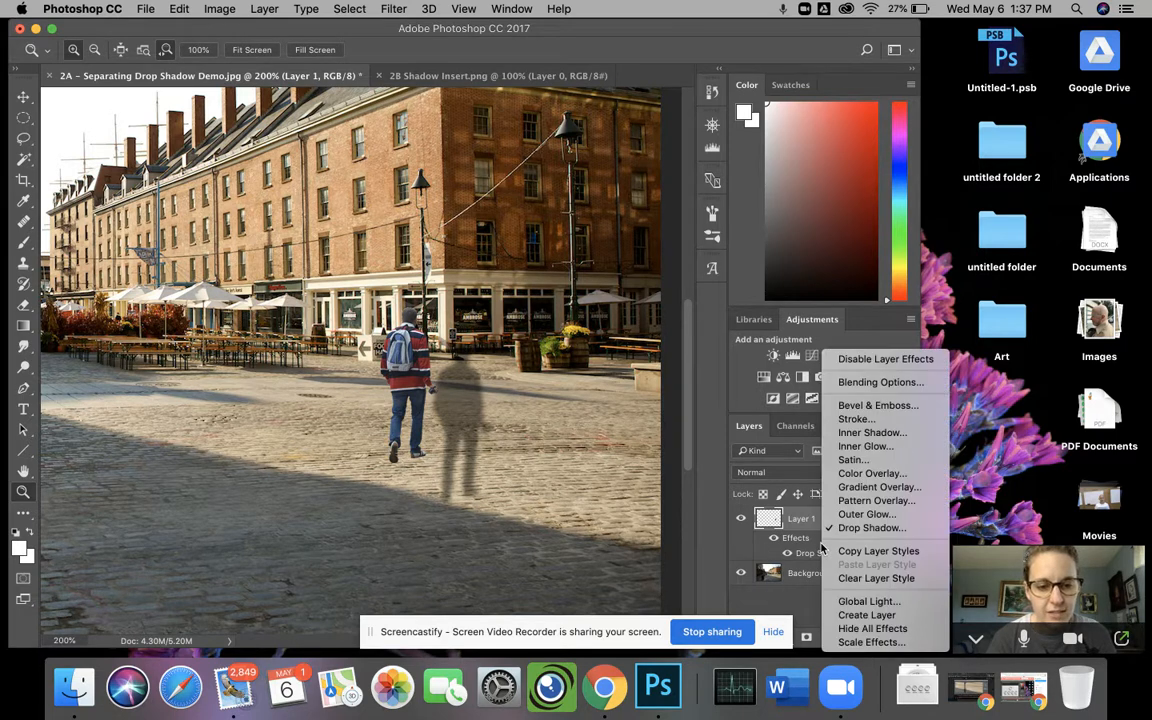
{"action": "left_click", "coordinate": [862, 615]}
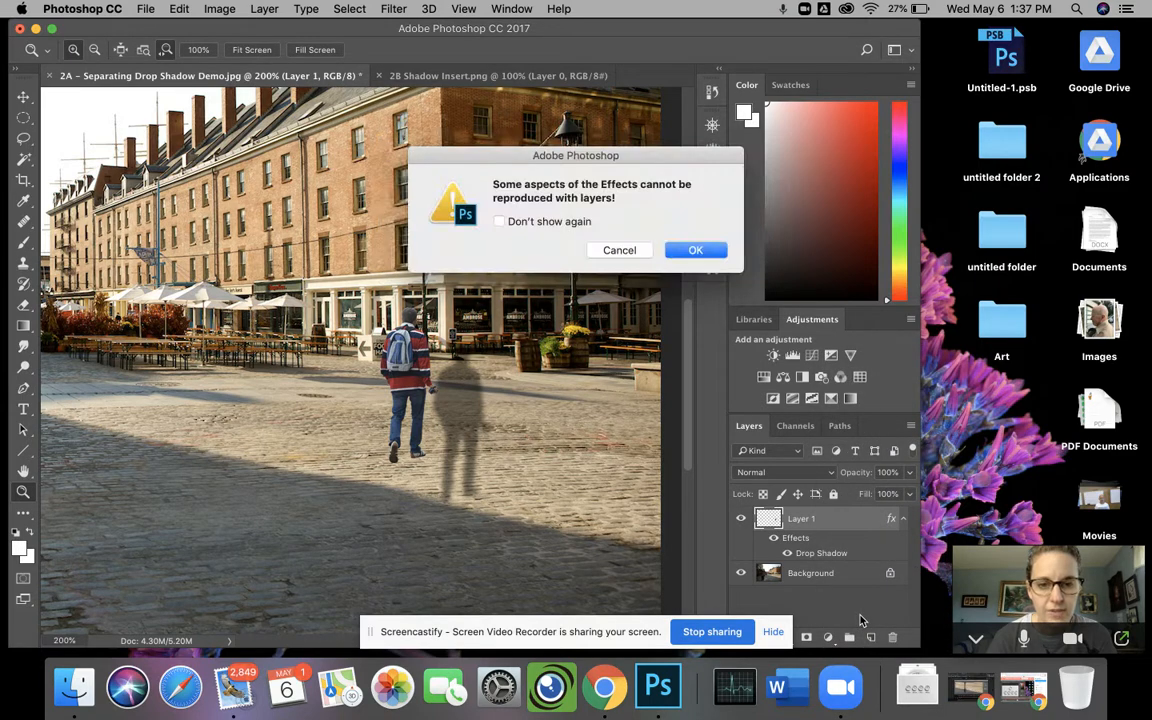
{"action": "key", "text": "Return"}
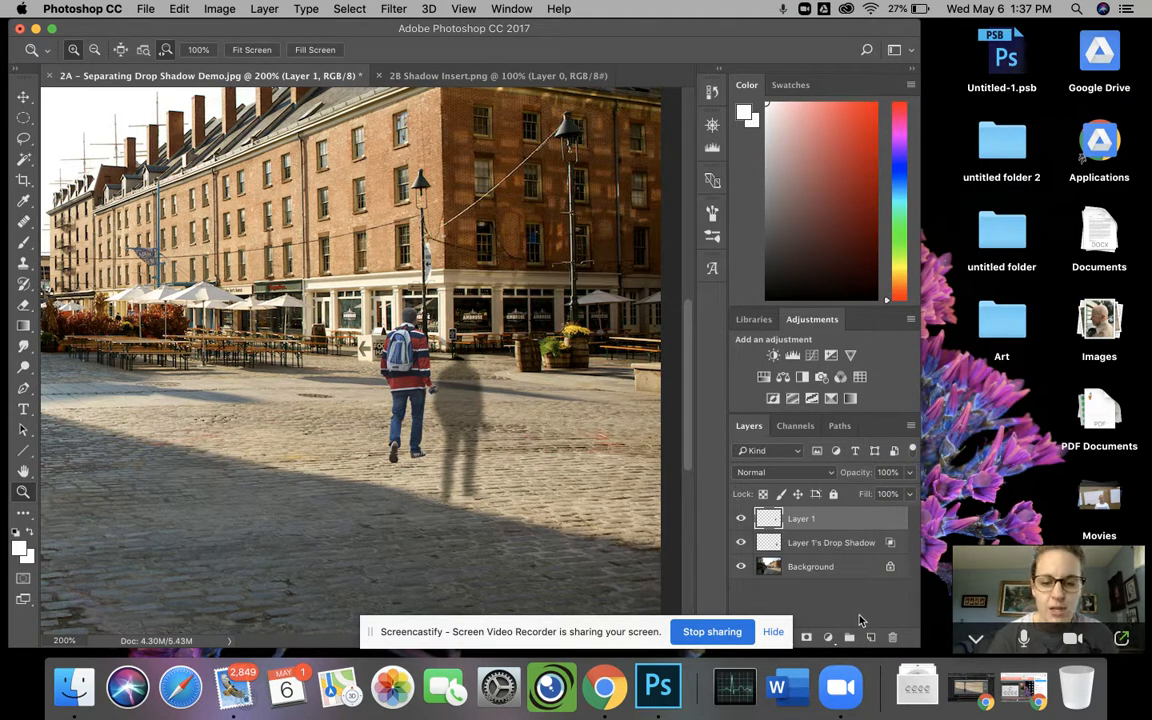
Step: Rotate the separated shadow about 108° with Free Transform and move it to start at the man's feet
{"action": "left_click", "coordinate": [827, 545]}
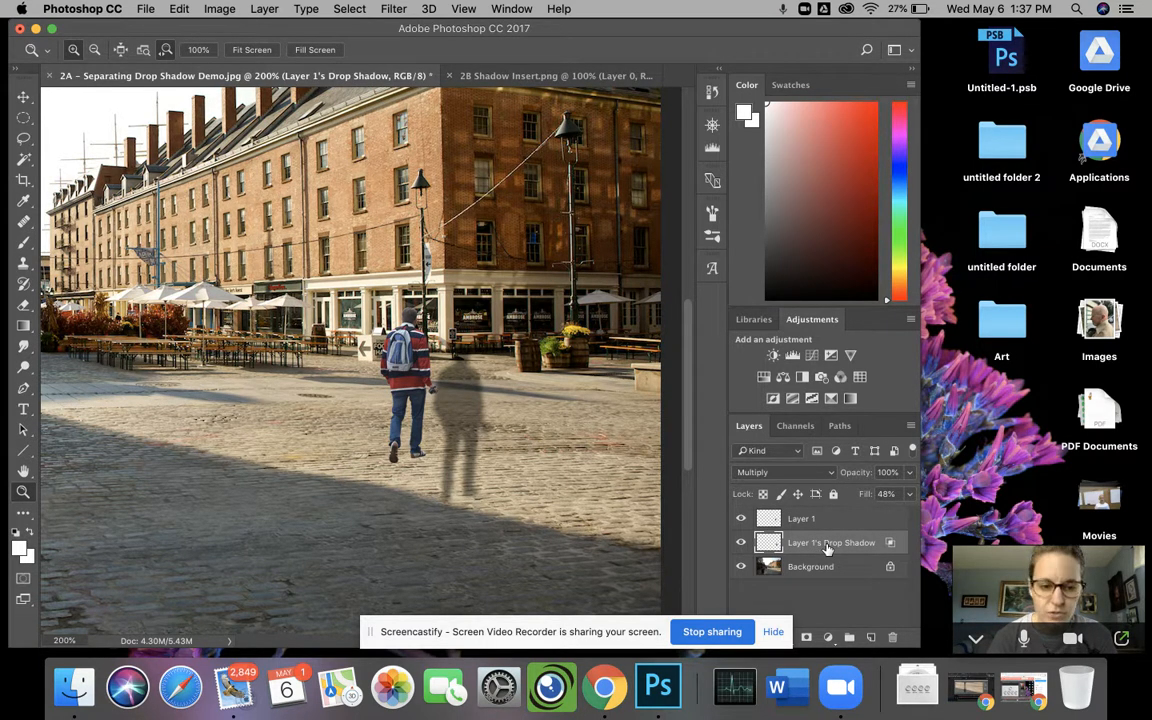
{"action": "key", "text": "ctrl+t"}
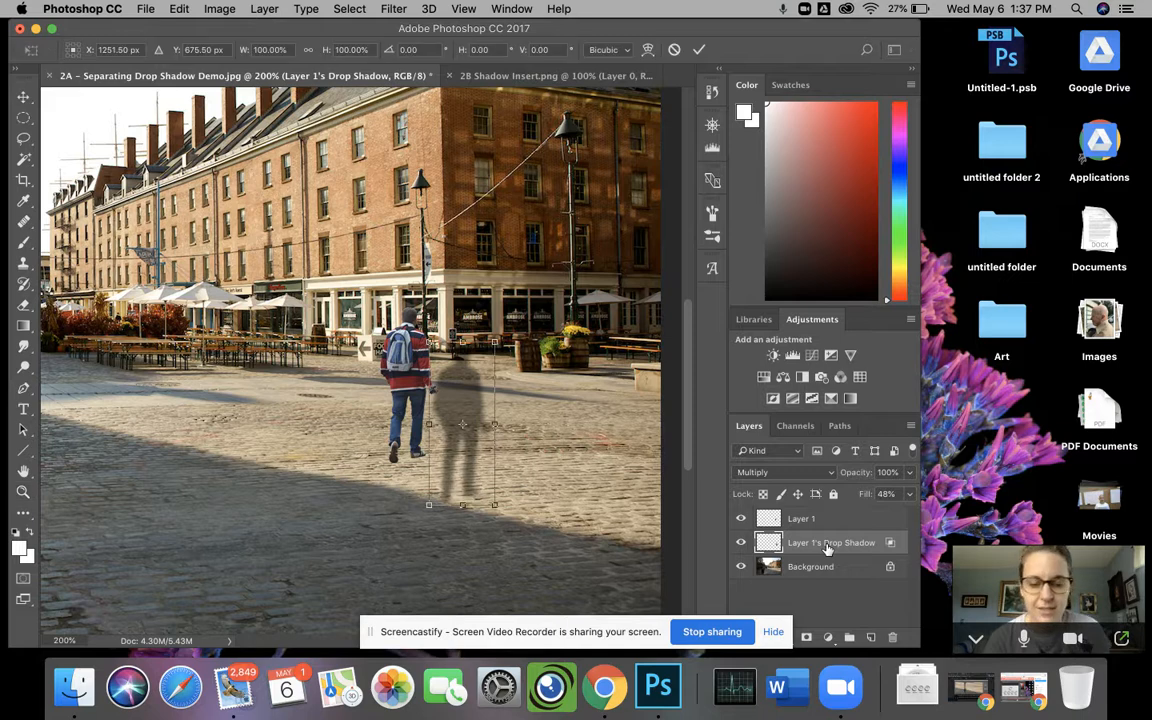
{"action": "left_click_drag", "start_coordinate": [498, 333], "coordinate": [540, 478]}
{"action": "left_click_drag", "start_coordinate": [483, 418], "coordinate": [508, 489]}
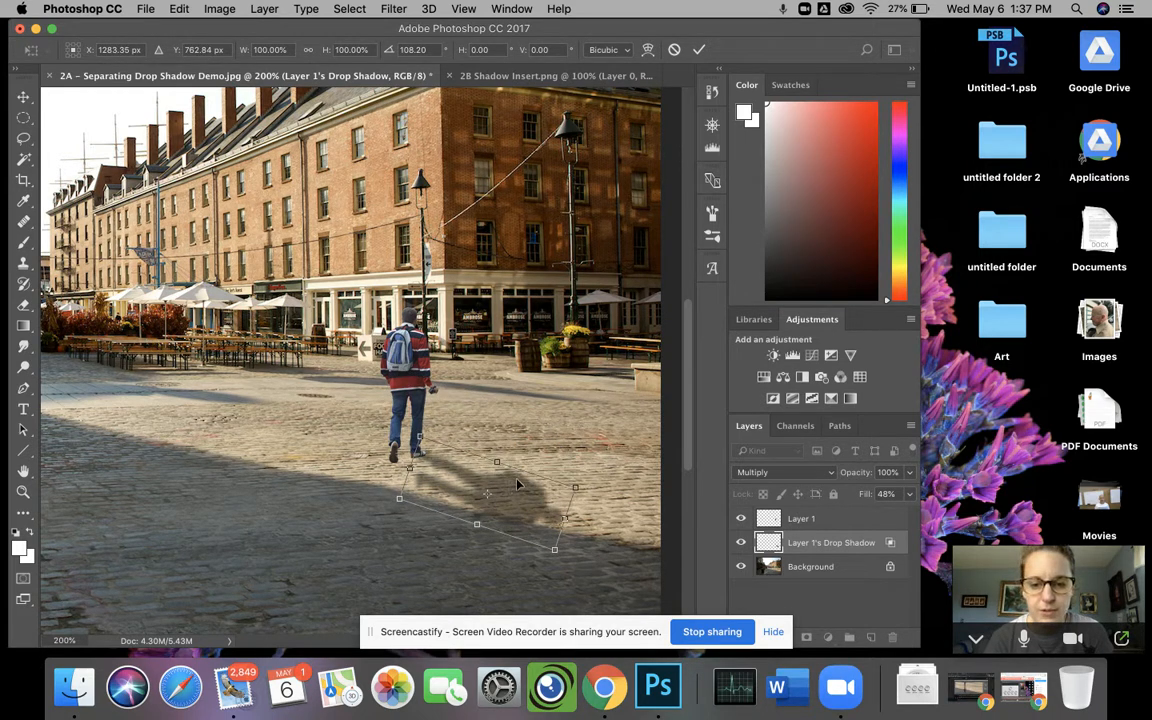
Step: Distort the shadow so it lies flat along the cobblestones and lines up with both of the man's feet
{"action": "right_click", "coordinate": [516, 489]}
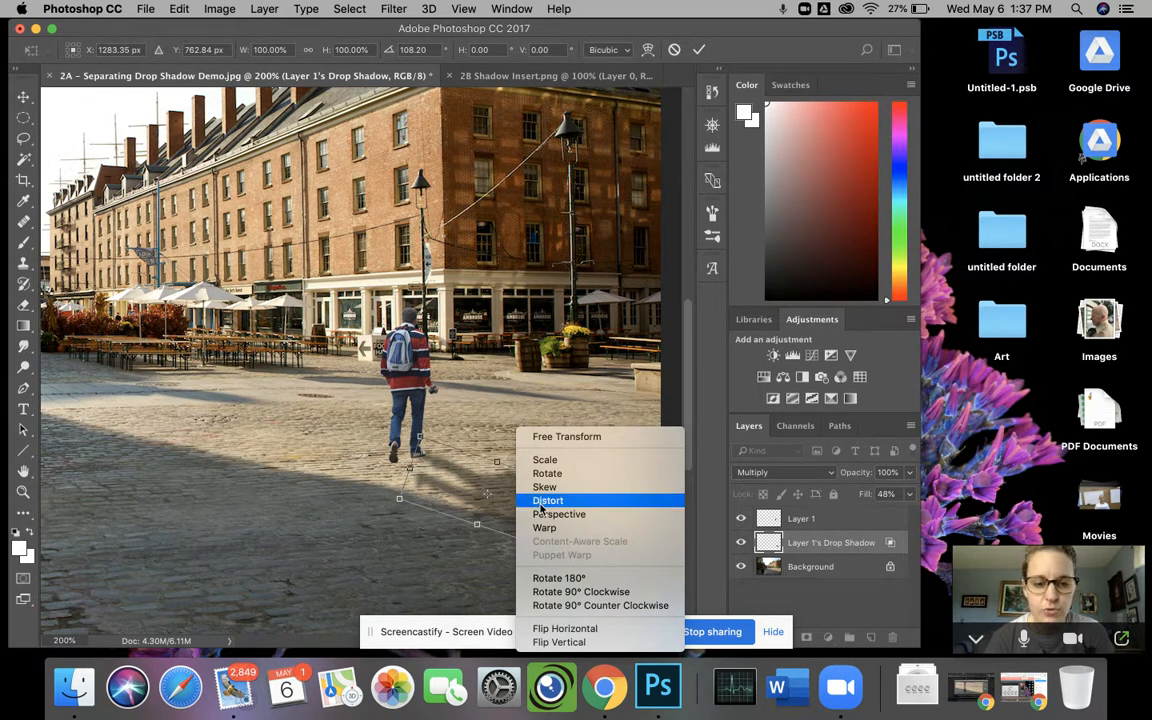
{"action": "left_click", "coordinate": [546, 500]}
{"action": "mouse_move", "coordinate": [566, 519]}
{"action": "left_mouse_down"}
{"action": "mouse_move", "coordinate": [588, 470]}
{"action": "mouse_move", "coordinate": [600, 472]}
{"action": "mouse_move", "coordinate": [581, 511]}
{"action": "left_mouse_up"}
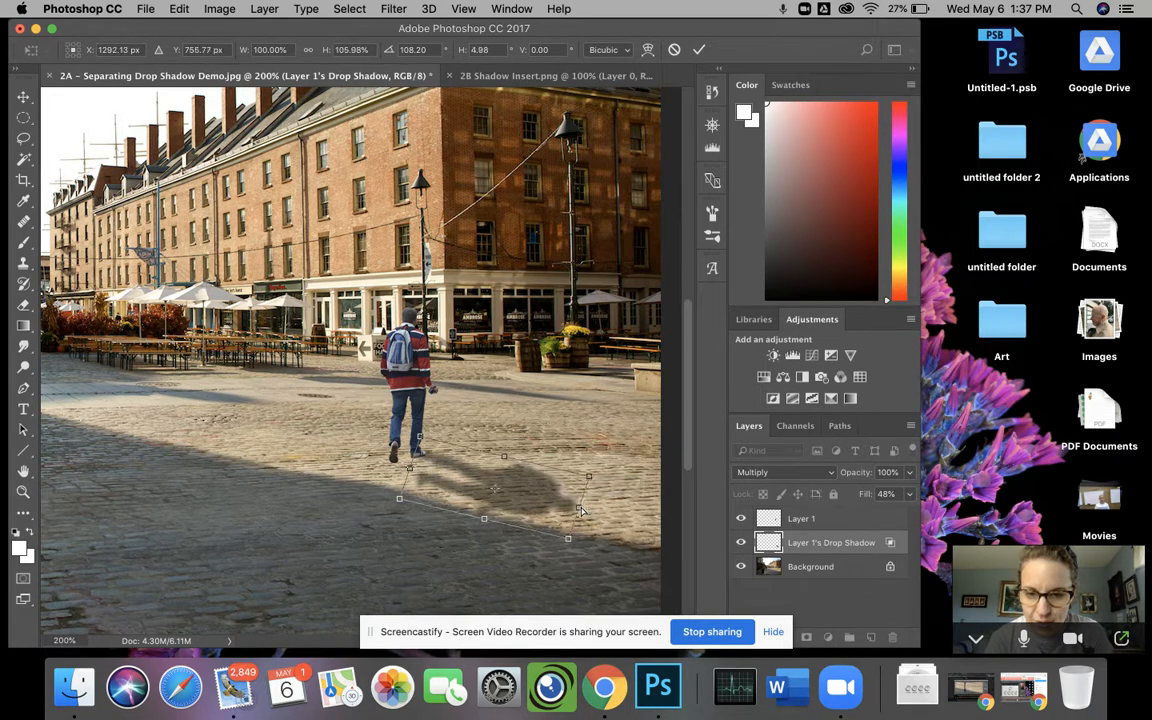
{"action": "left_click_drag", "start_coordinate": [485, 520], "coordinate": [511, 483]}
{"action": "left_click_drag", "start_coordinate": [567, 509], "coordinate": [604, 505]}
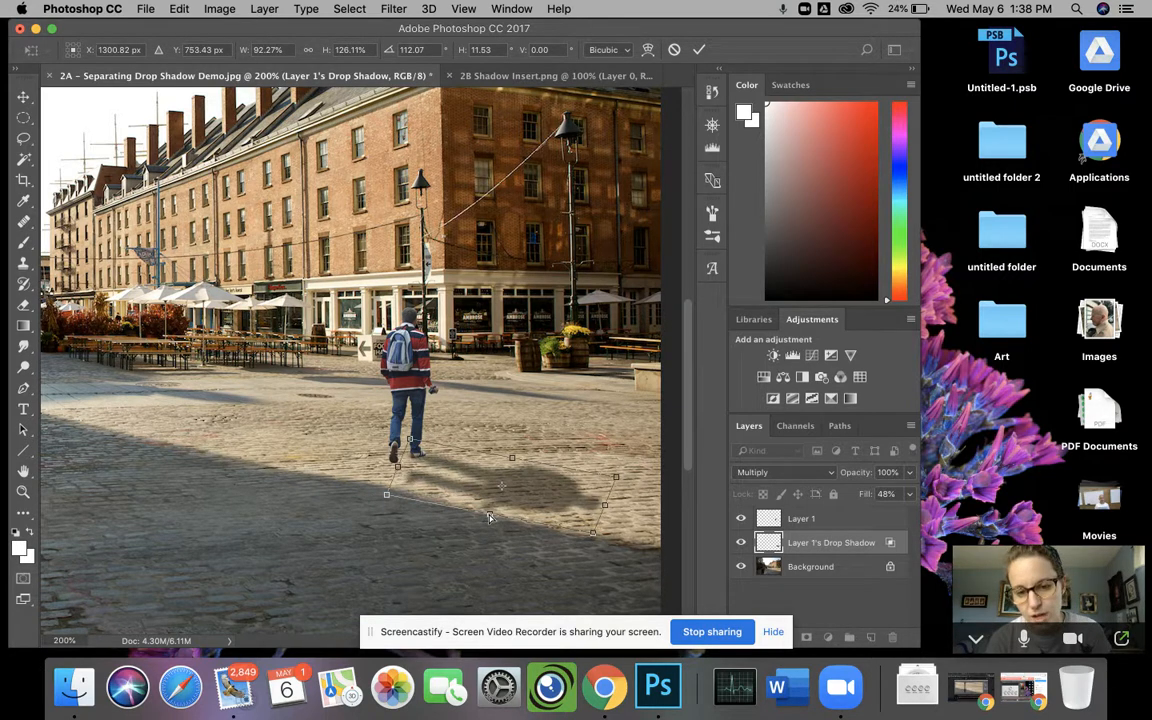
{"action": "left_click_drag", "start_coordinate": [489, 517], "coordinate": [466, 500]}
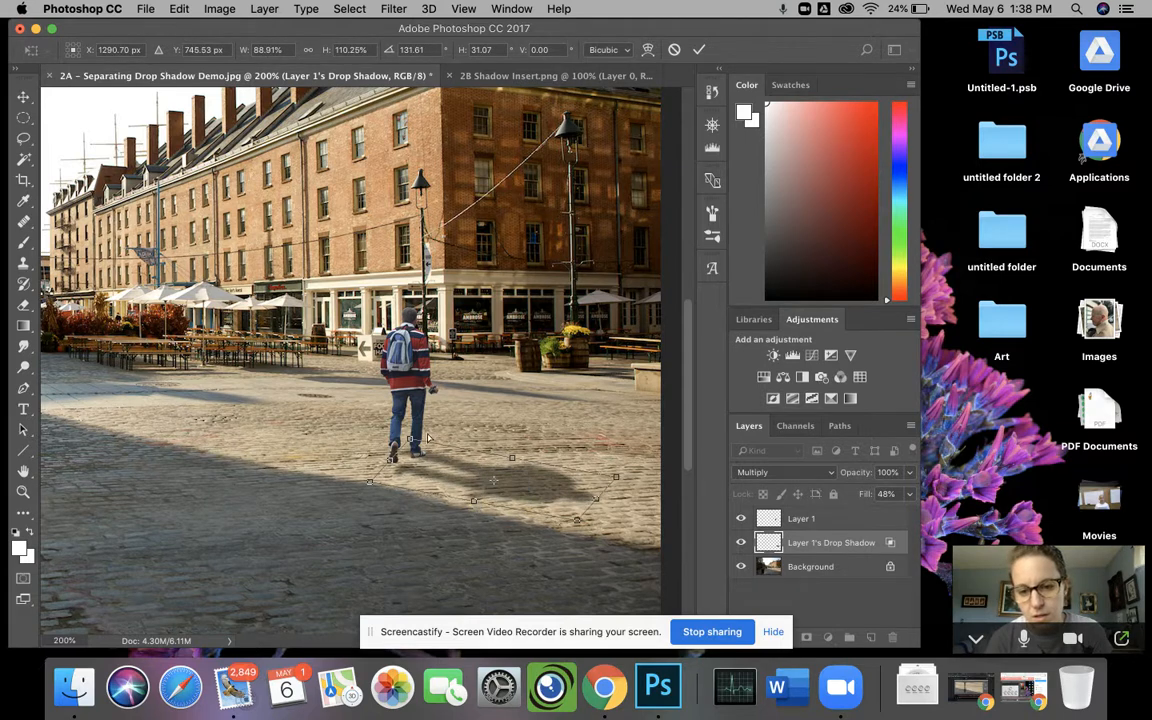
{"action": "left_click_drag", "start_coordinate": [410, 440], "coordinate": [366, 482]}
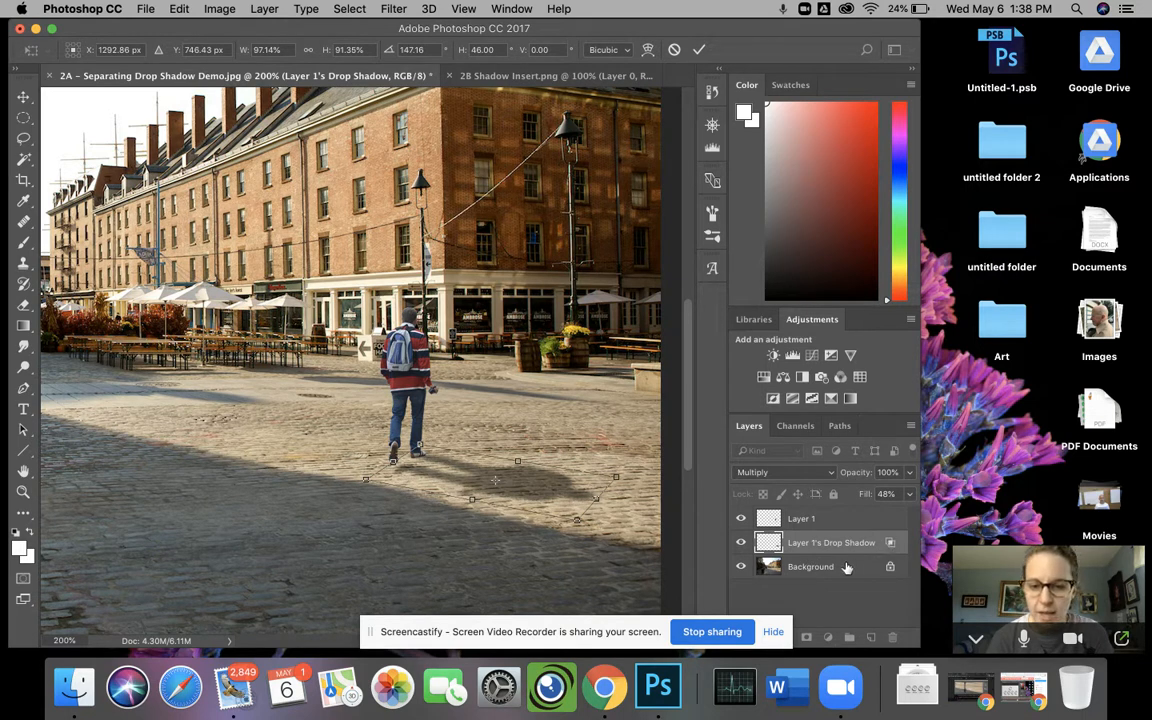
{"action": "key", "text": "Return"}
Step: Add a Color Balance adjustment masked to the shadow's pixels, with midtones at Red +3, Green +7 and Blue +13
{"action": "key", "text": "z"}
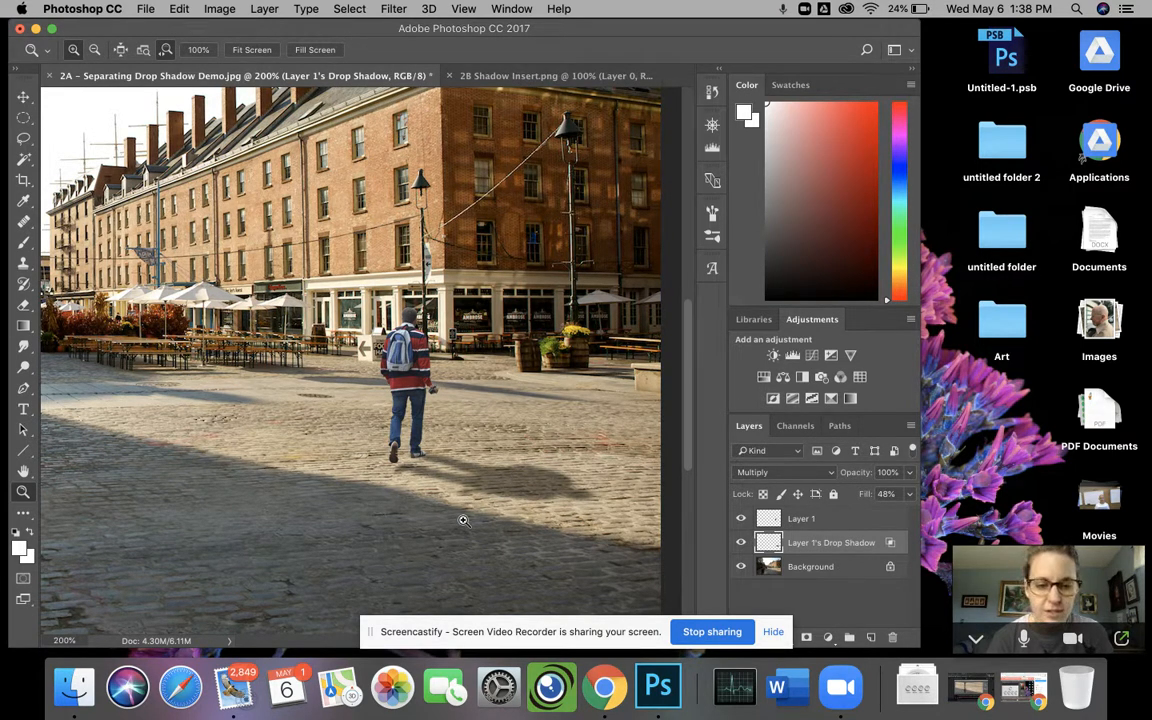
{"action": "right_click", "coordinate": [775, 547]}
{"action": "left_click", "coordinate": [820, 359]}
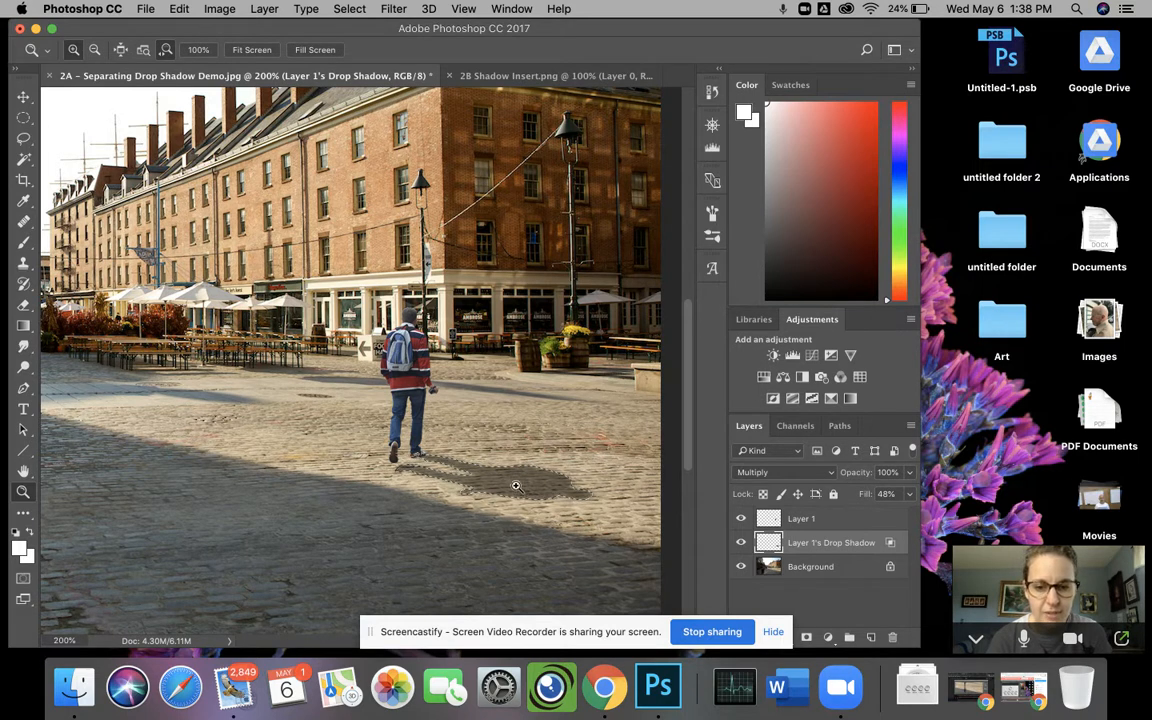
{"action": "left_click", "coordinate": [785, 380]}
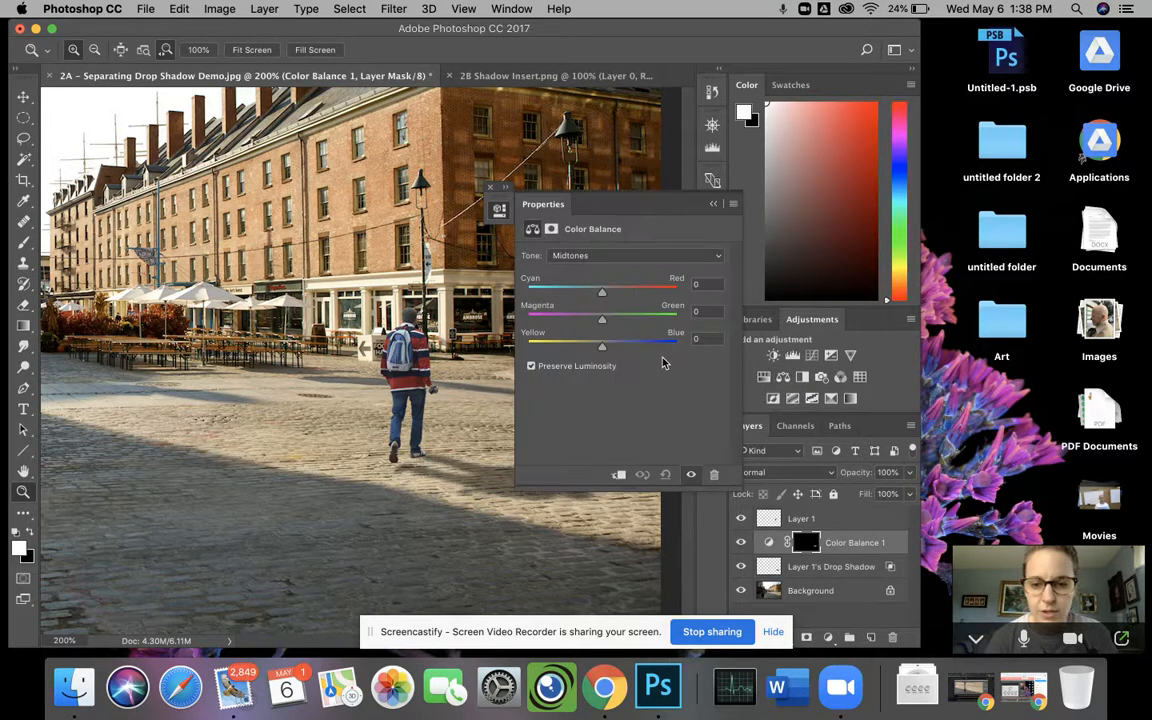
{"action": "left_click", "coordinate": [613, 347]}
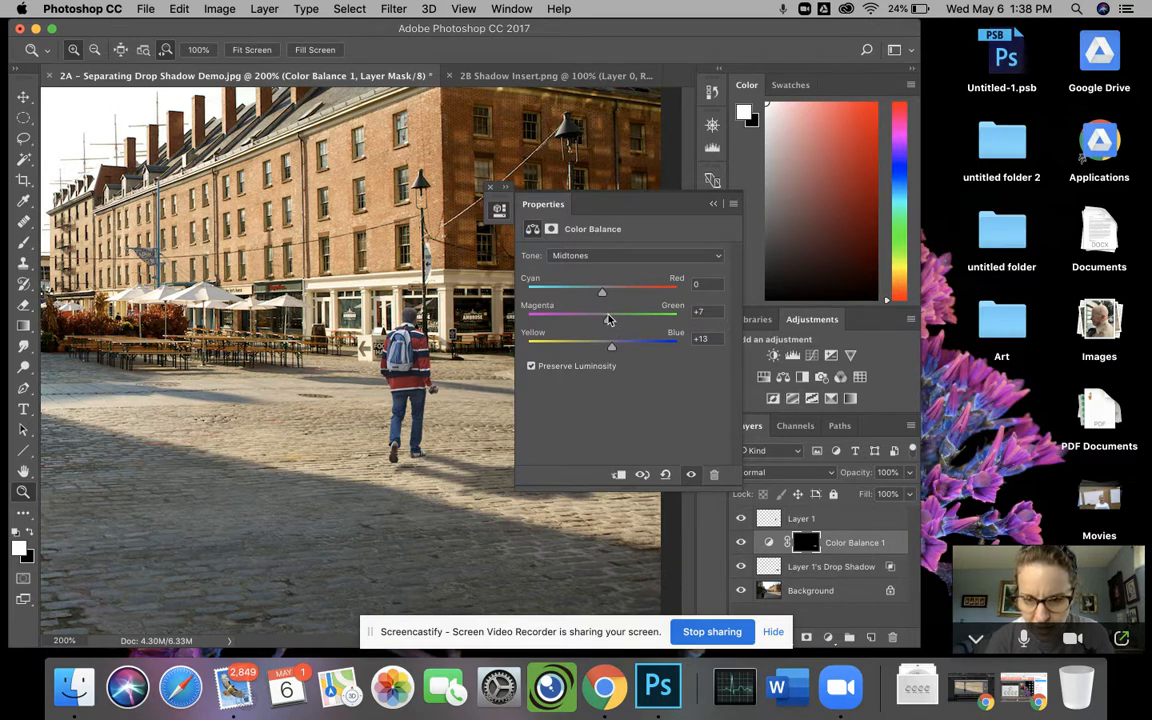
{"action": "left_click_drag", "start_coordinate": [593, 292], "coordinate": [613, 294]}
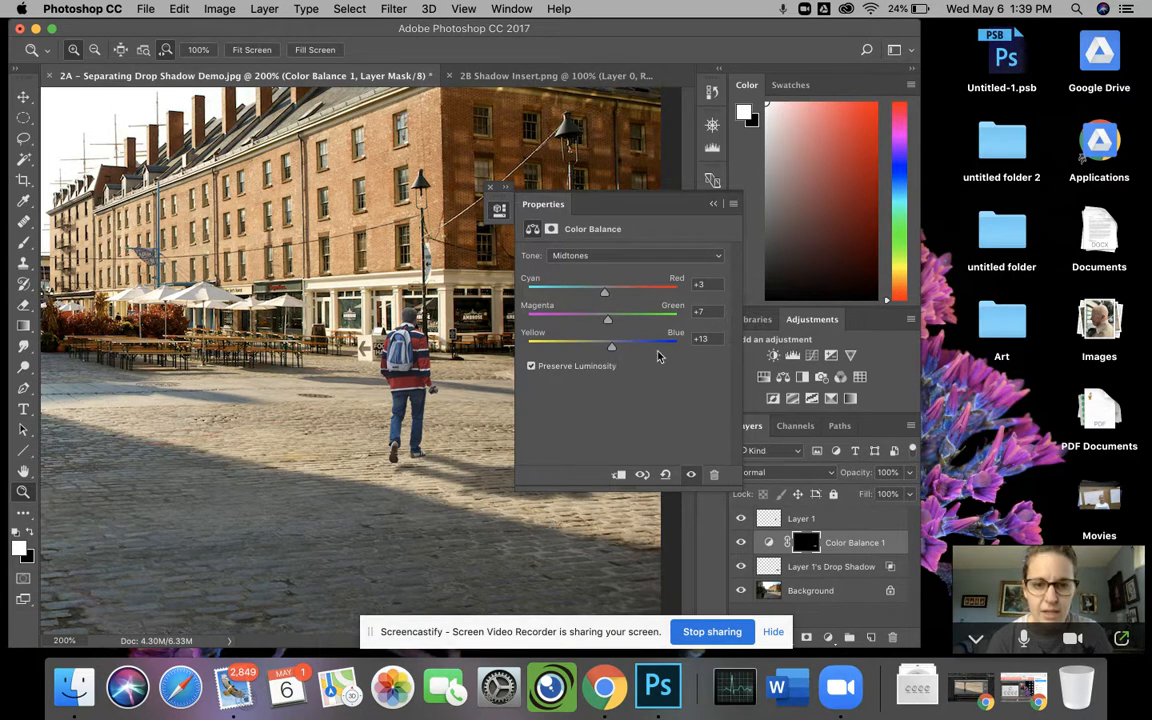
{"action": "left_click", "coordinate": [713, 205]}
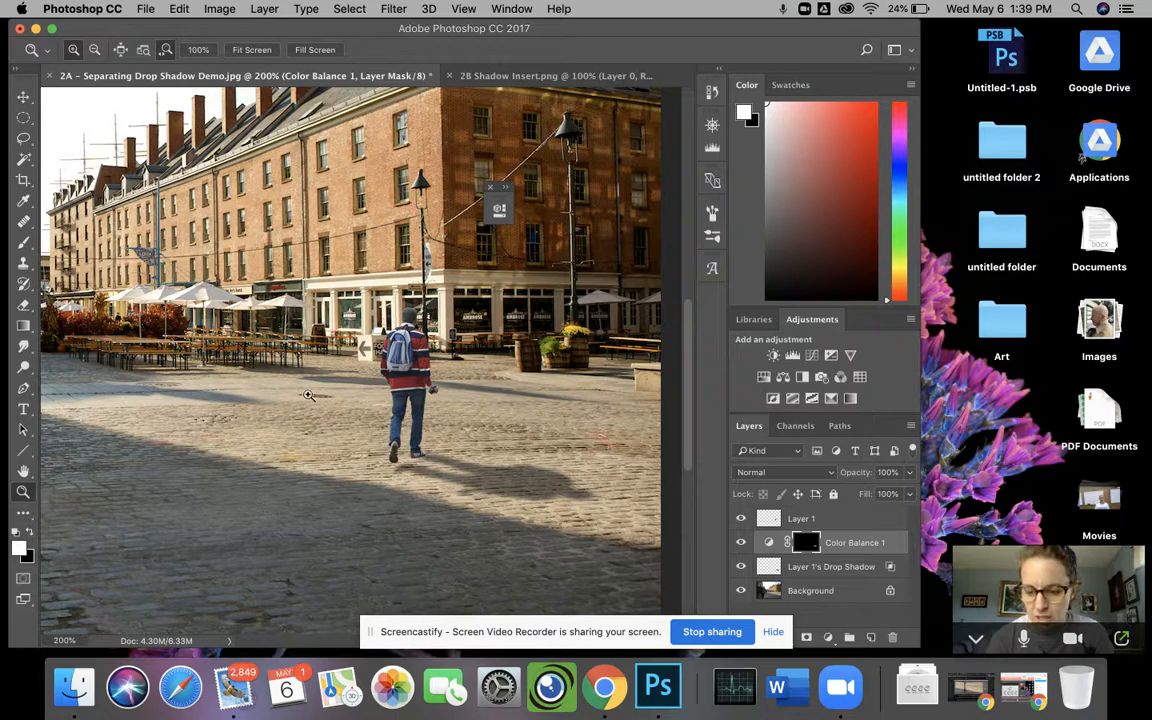
{"action": "left_click", "coordinate": [328, 378], "text": "alt"}
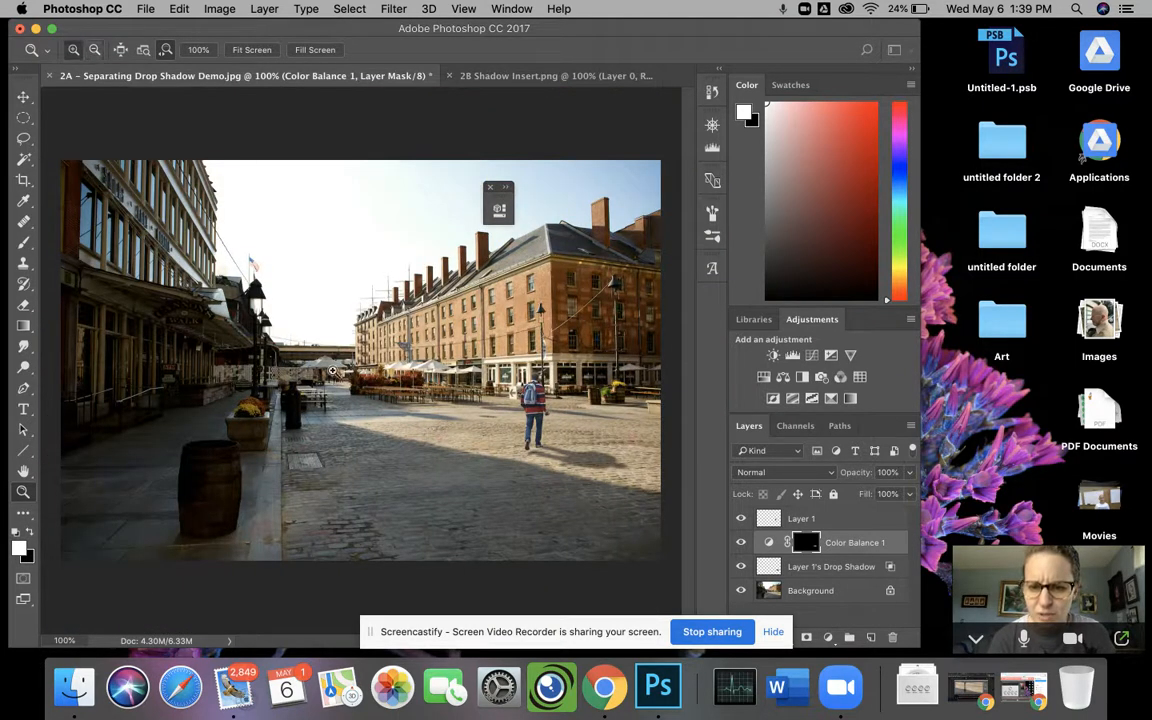